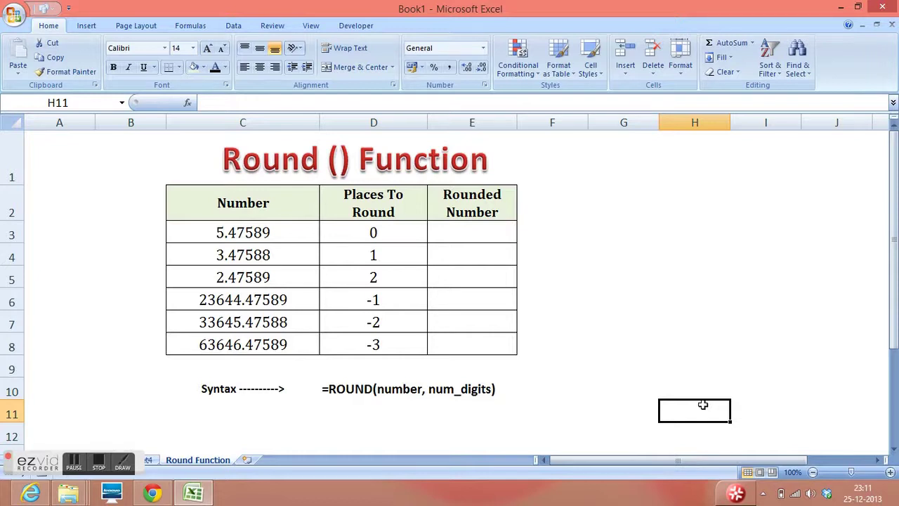
left_click(357, 388)
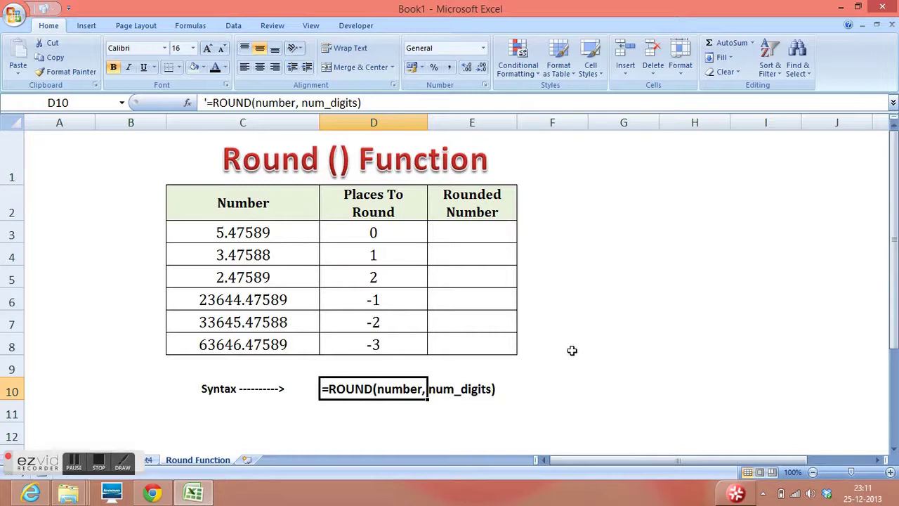
left_click(264, 299)
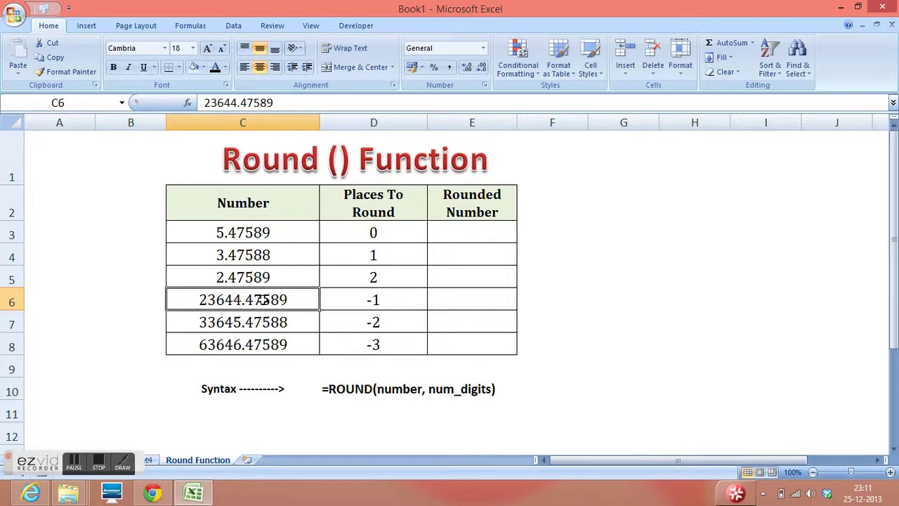
left_click(457, 233)
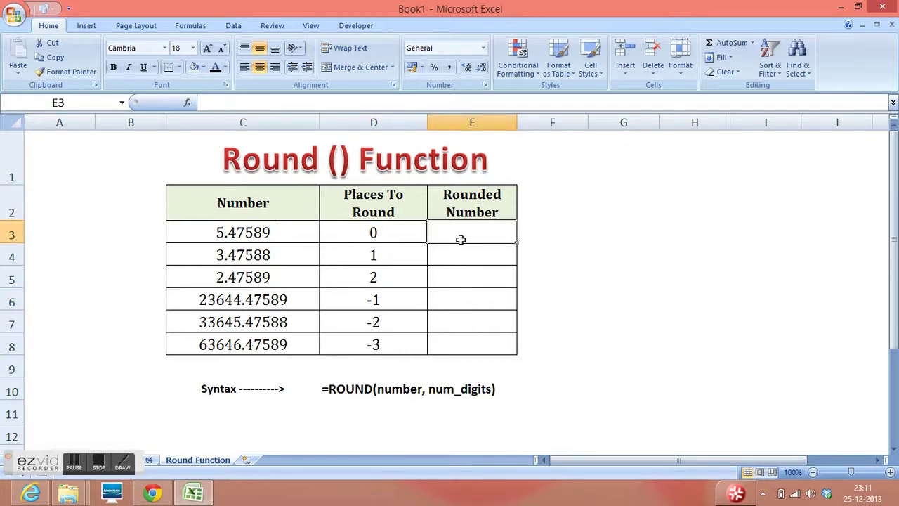
left_click(288, 233)
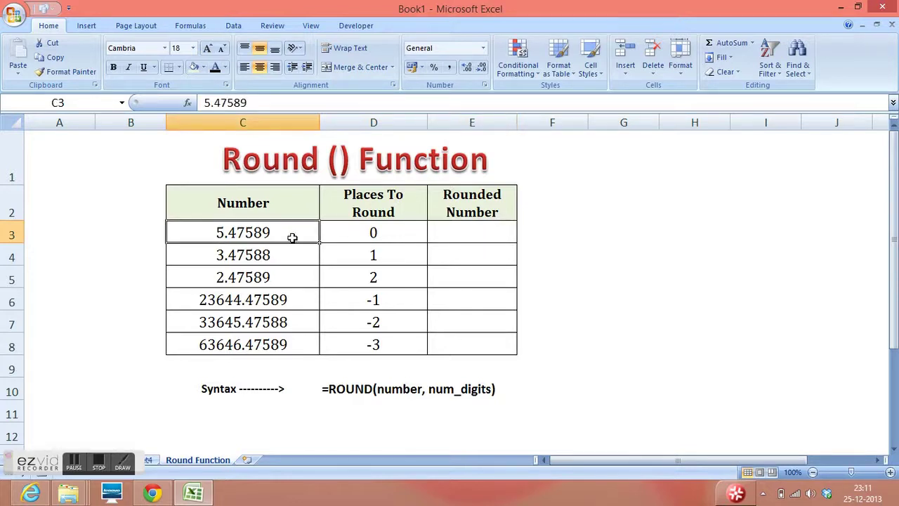
left_click(371, 237)
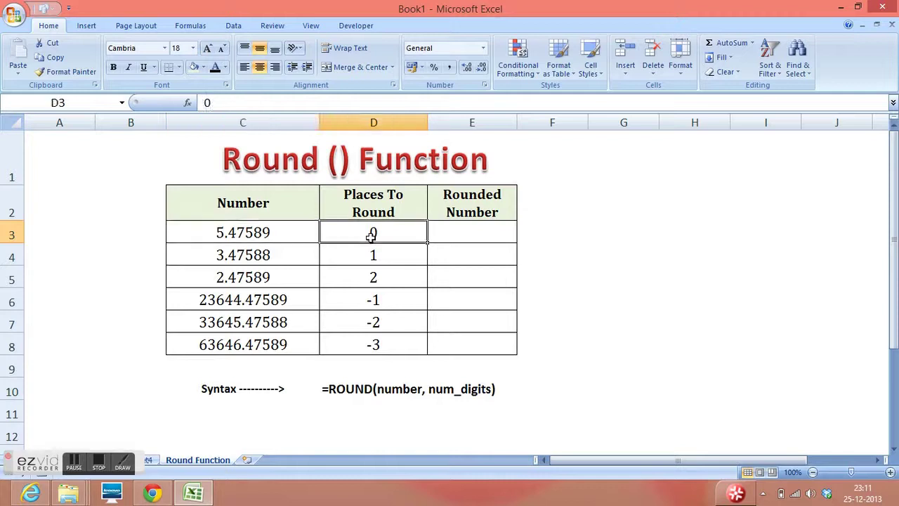
Enter the formula =ROUND(C3,0) in cell E3 to round the first number to zero decimal places.
left_click(472, 234)
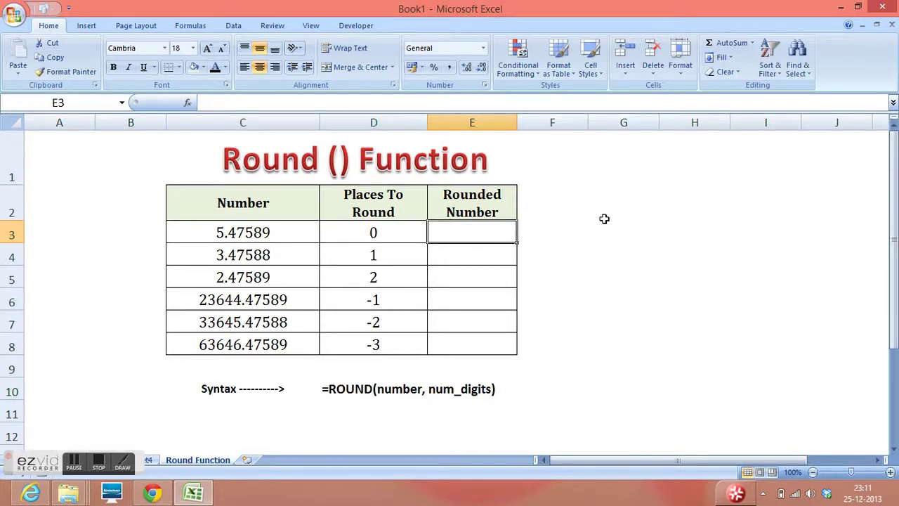
type("=roun")
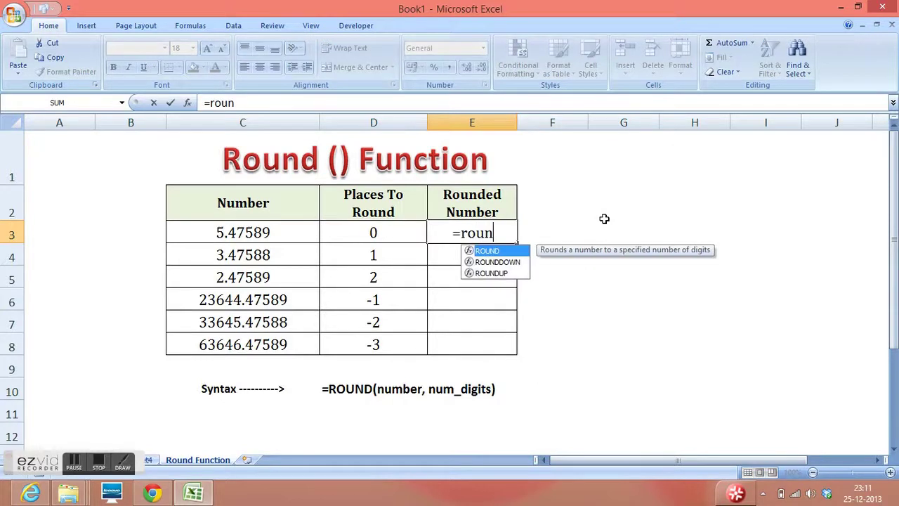
type("d(")
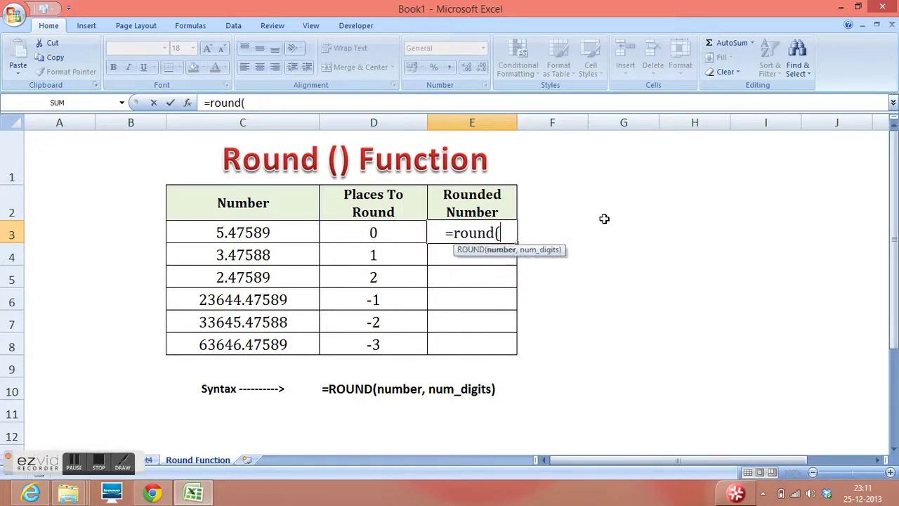
left_click(271, 240)
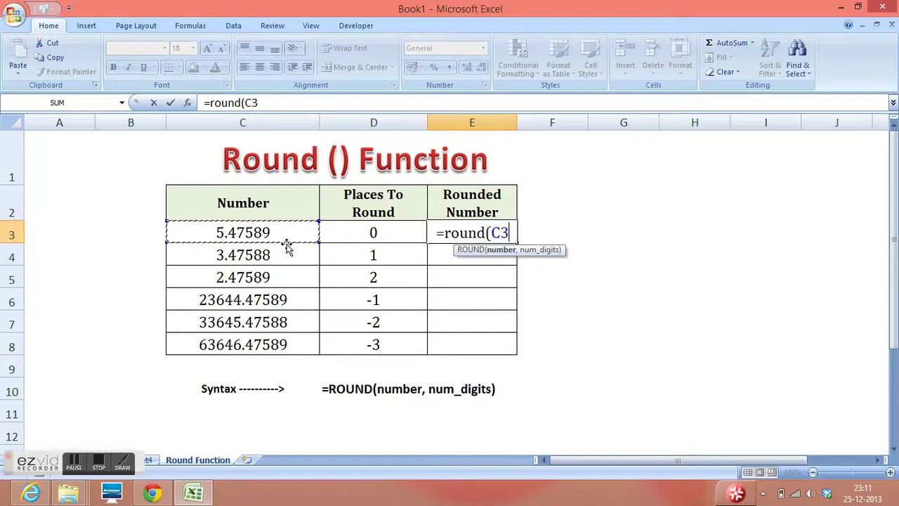
type(",")
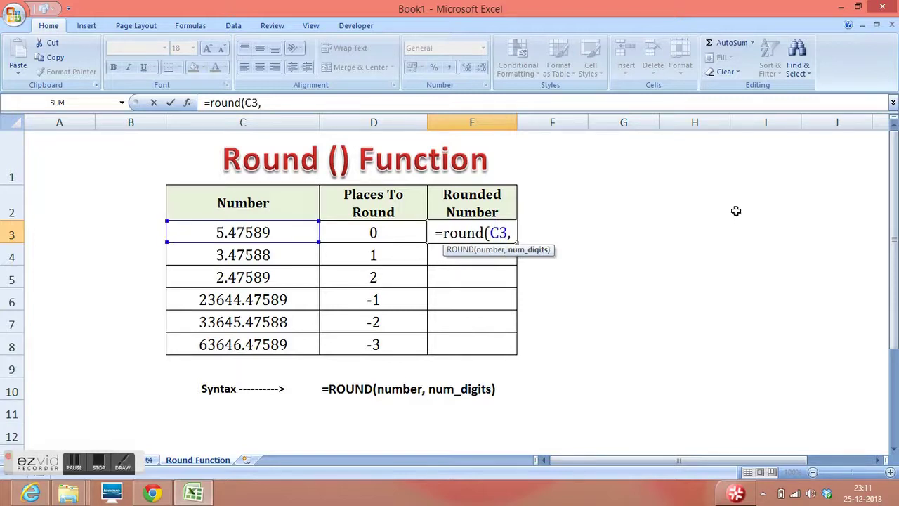
left_click(382, 234)
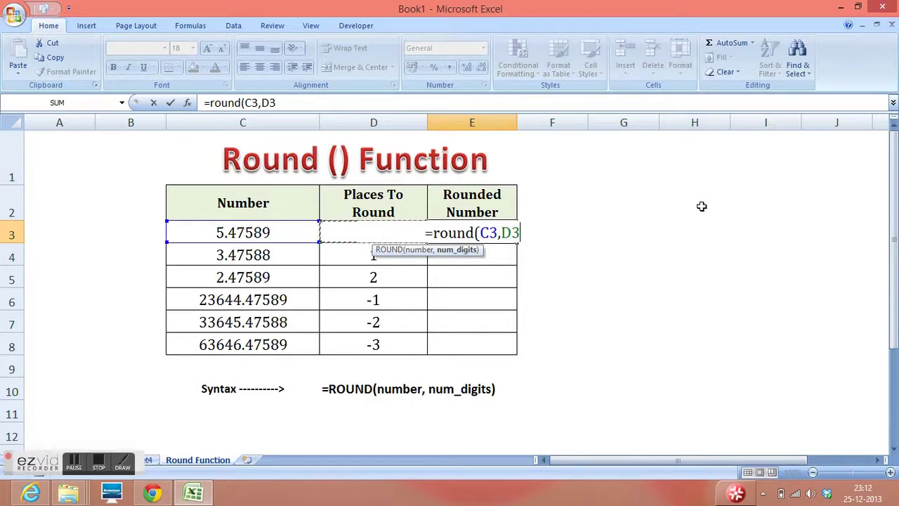
key("BackSpace")
key("BackSpace")
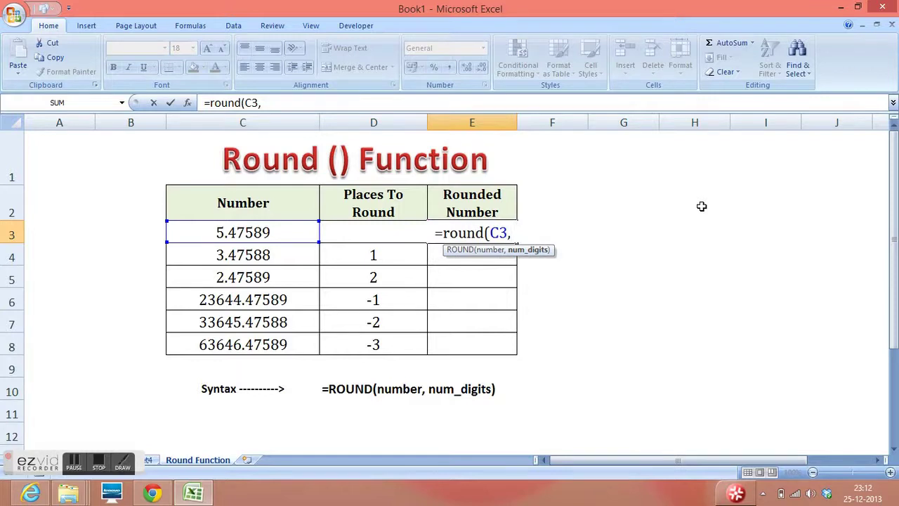
type("0)")
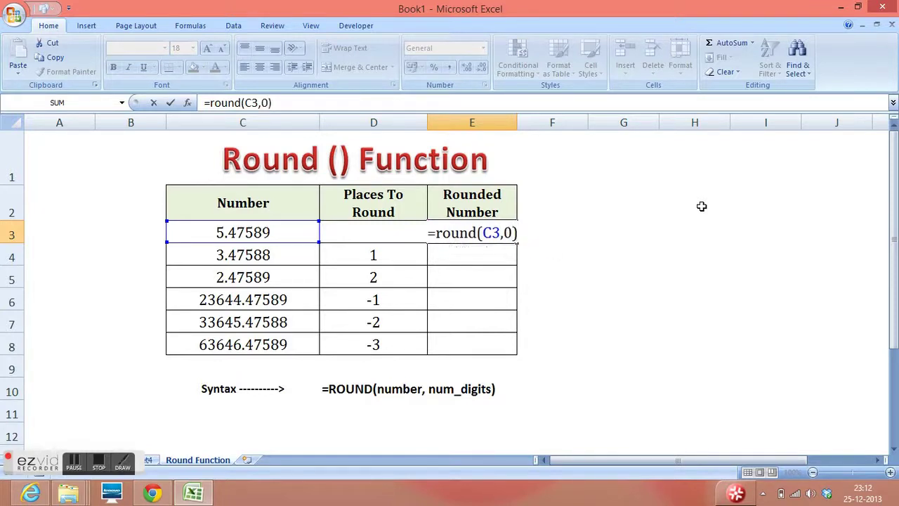
key("Return")
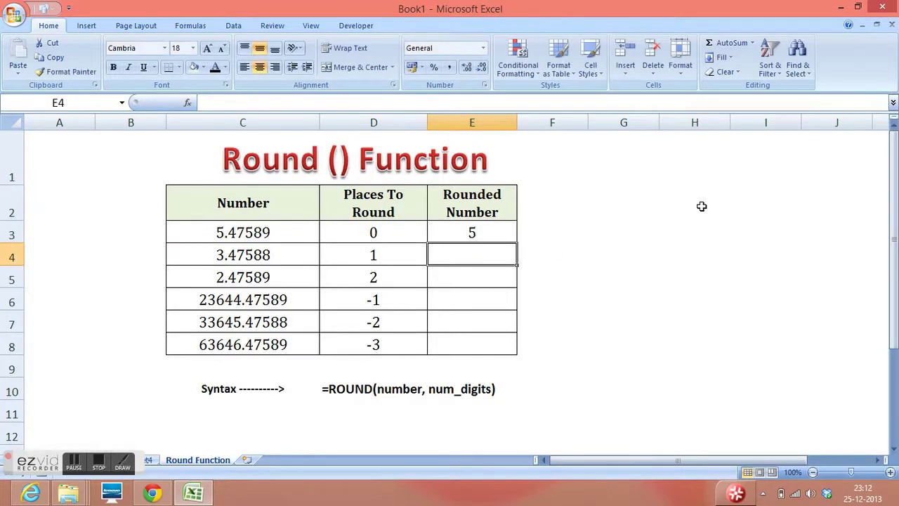
left_click(466, 234)
left_click(271, 226)
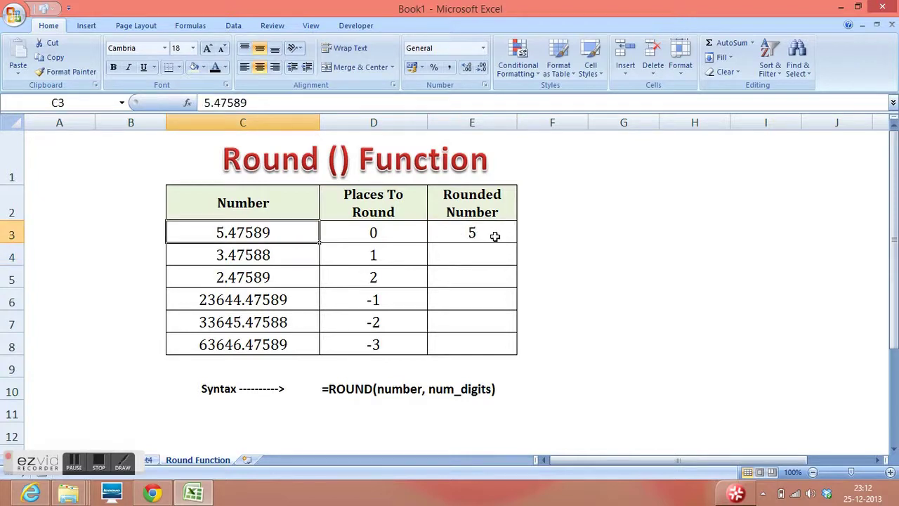
left_click(496, 237)
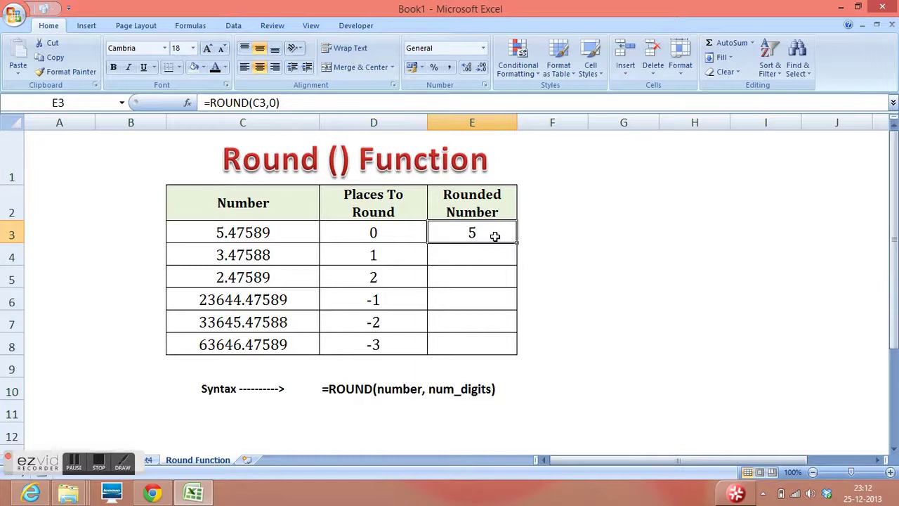
left_click(465, 256)
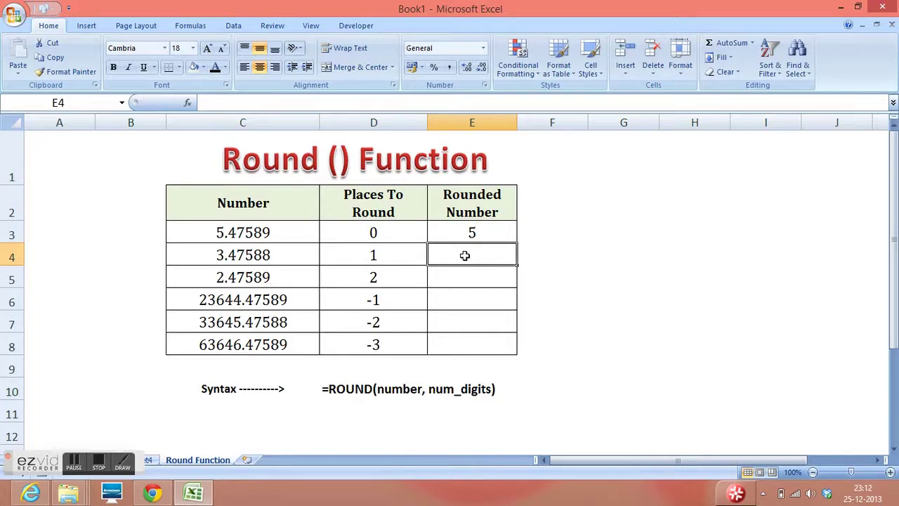
left_click(300, 262)
Enter the formula =ROUND(C4,1) in cell E4 to round the second number to one decimal place.
left_click(465, 255)
type("=")
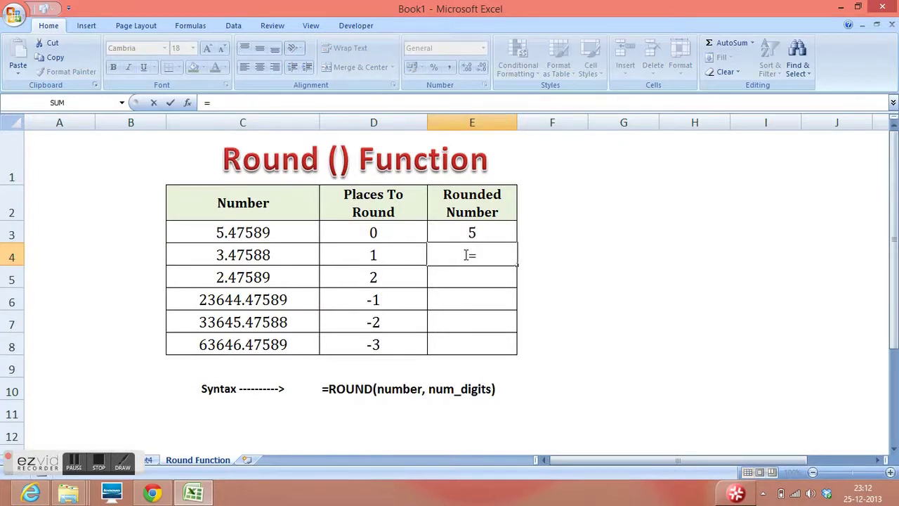
type("round(")
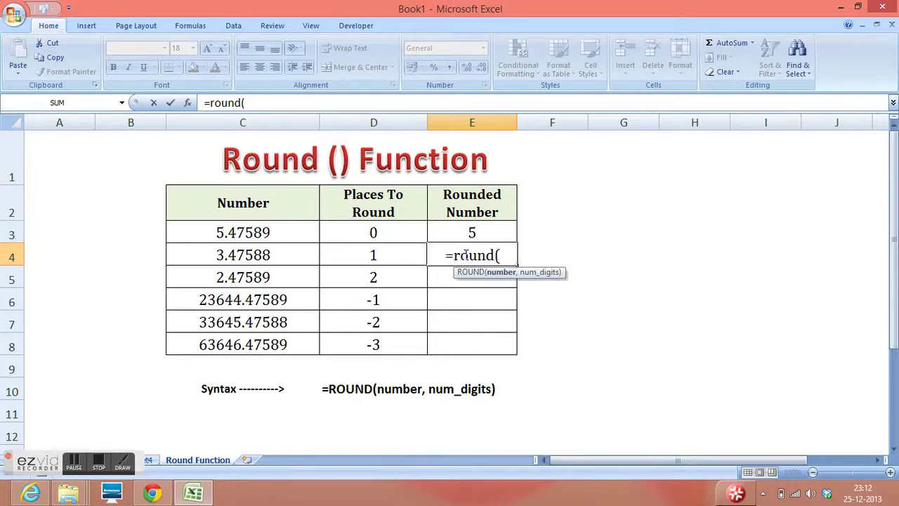
left_click(262, 256)
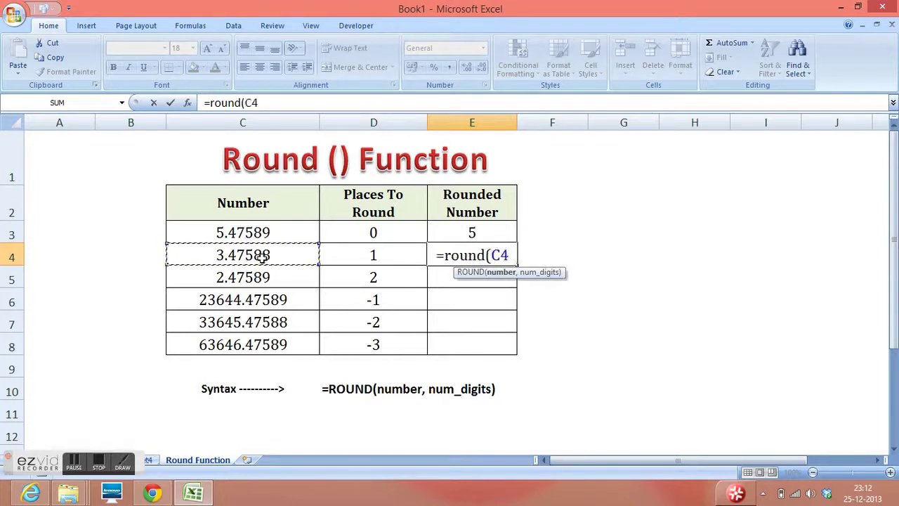
type(",")
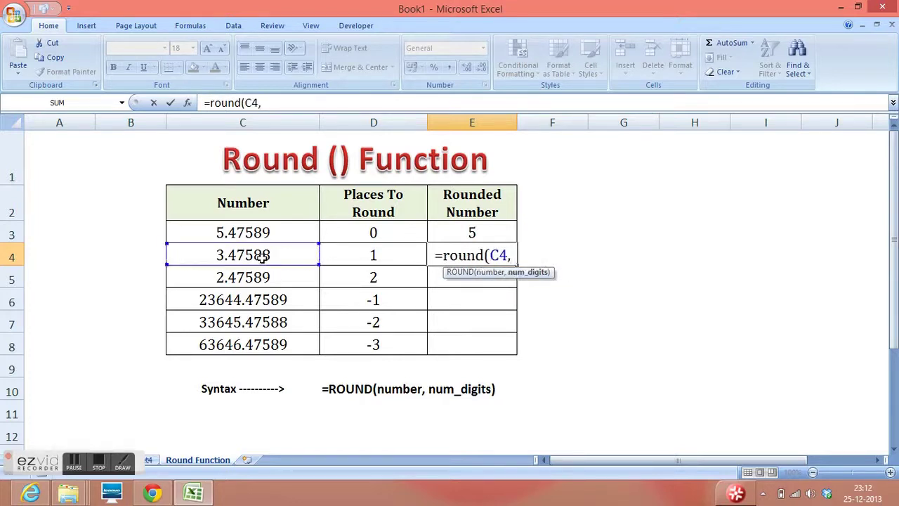
type("1)")
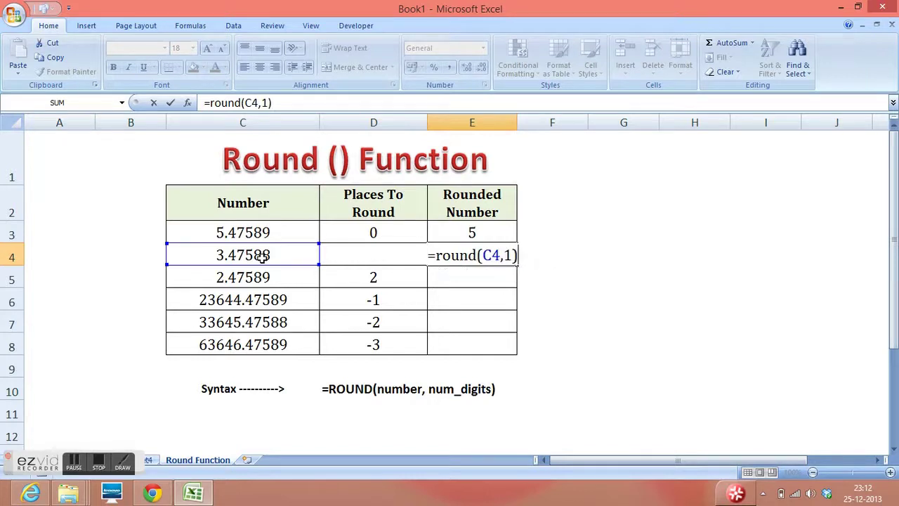
key("Return")
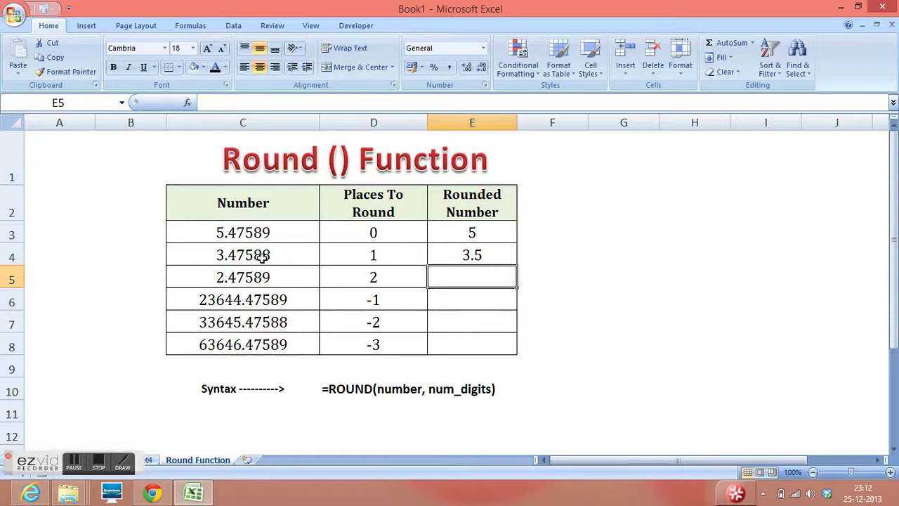
left_click(261, 257)
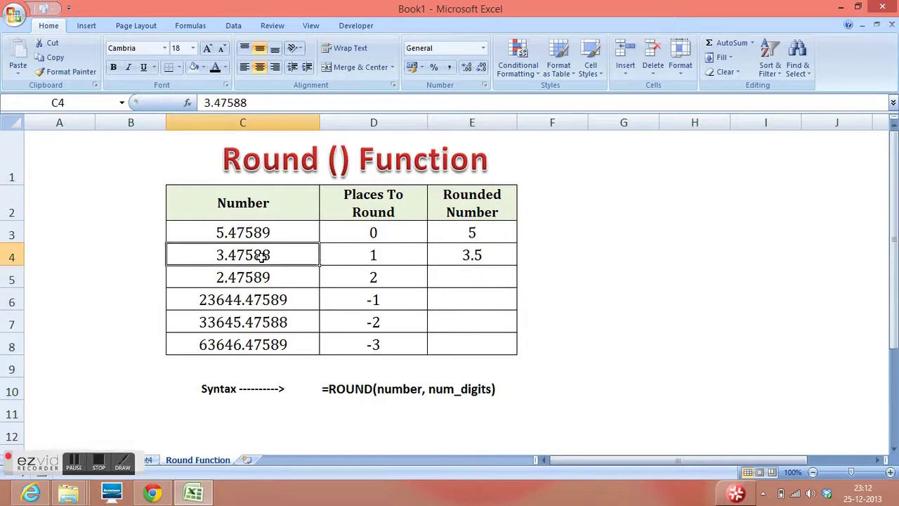
left_click(487, 255)
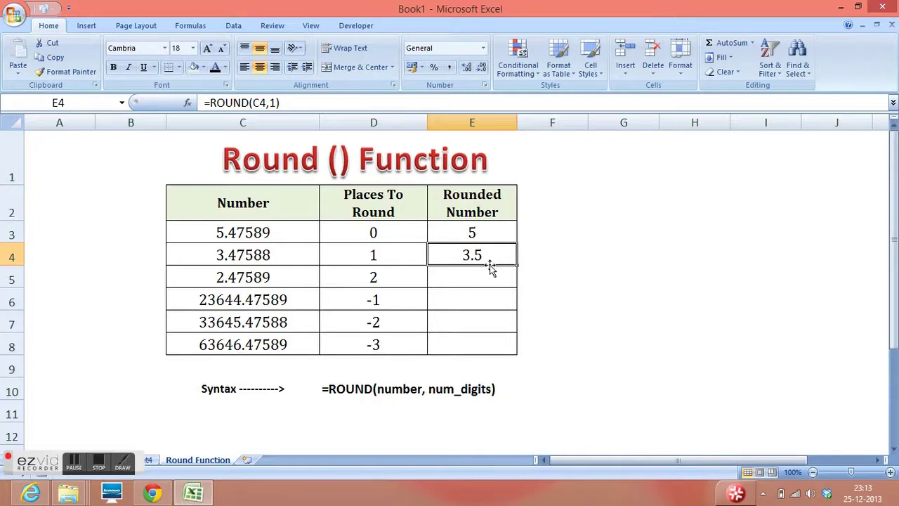
Enter the formula =ROUND(C5,D5) in cell E5, taking the number of places from the Places To Round column.
left_click(461, 280)
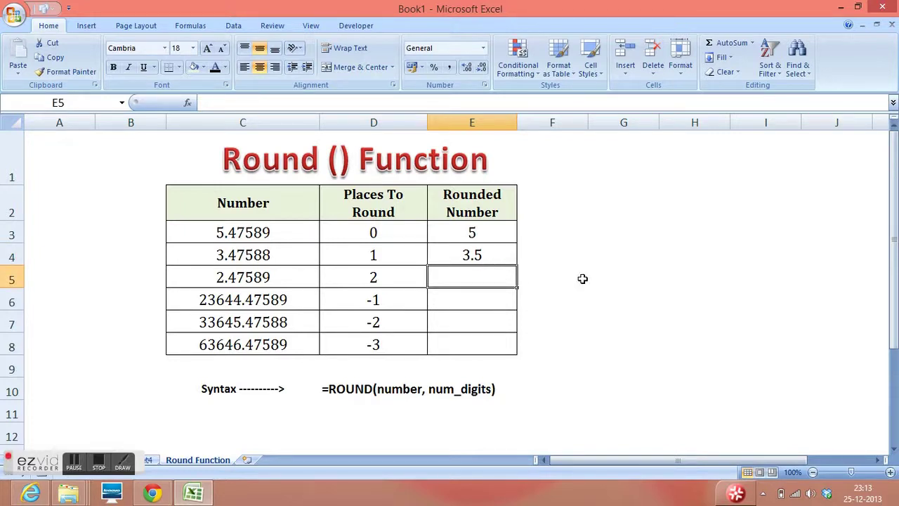
type("=")
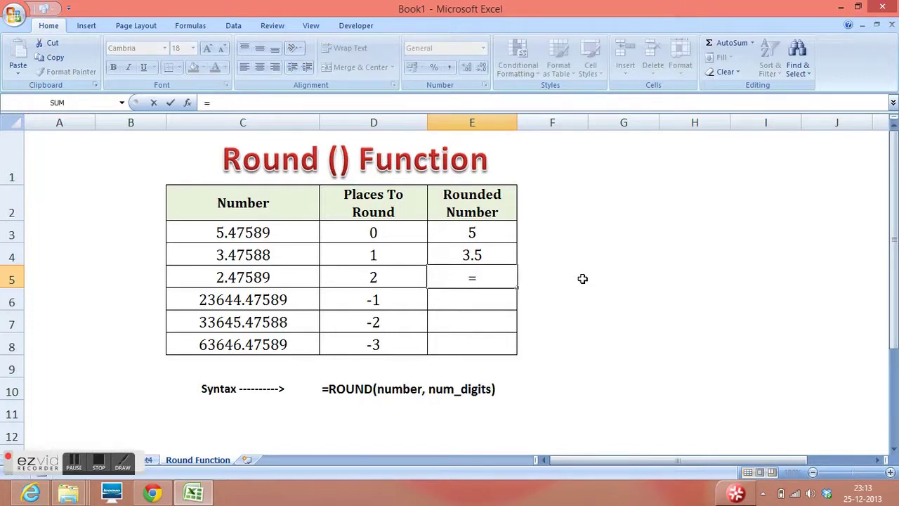
type("round(")
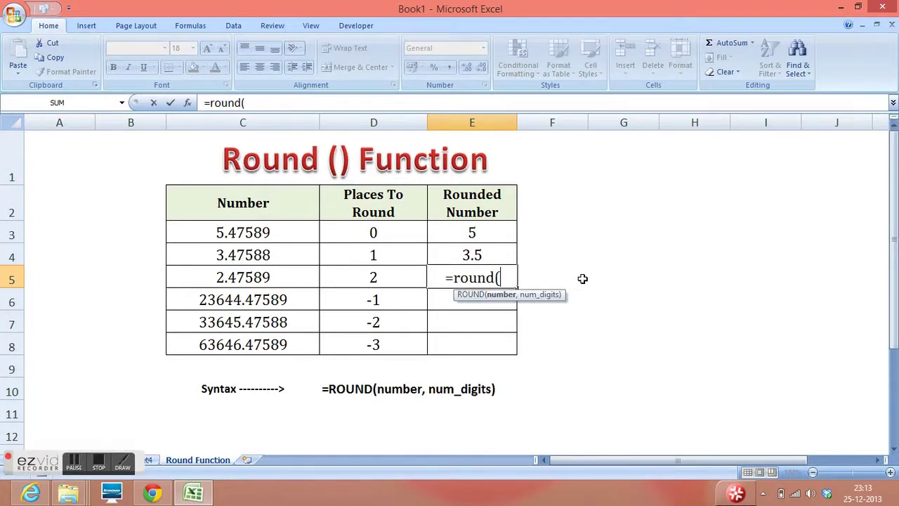
left_click(287, 278)
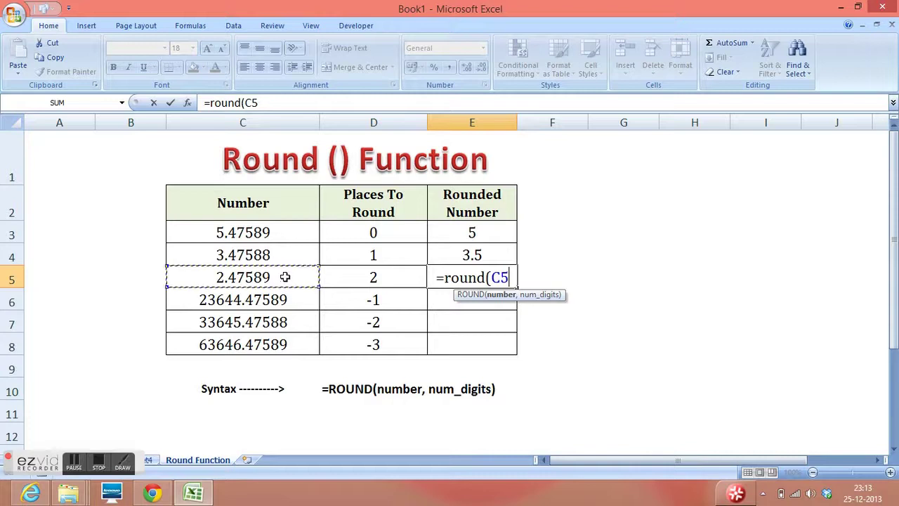
type(",")
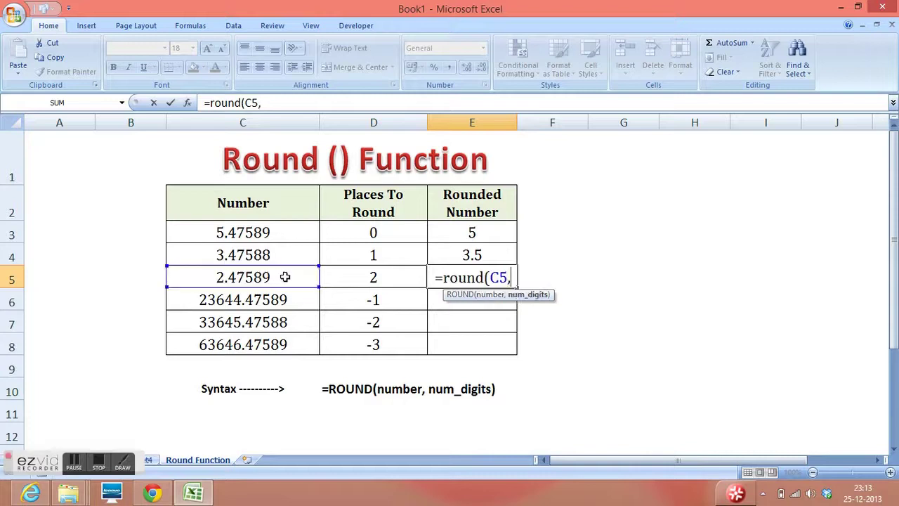
left_click(389, 277)
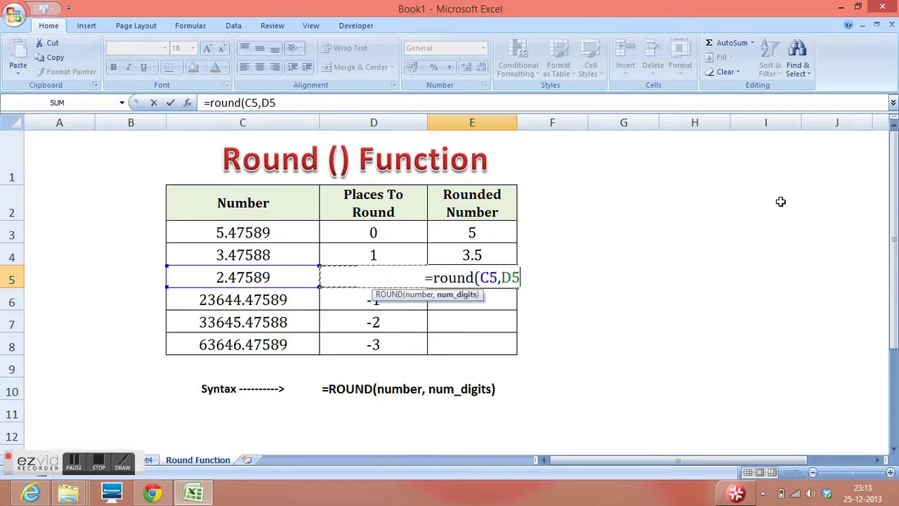
type(")")
key("Return")
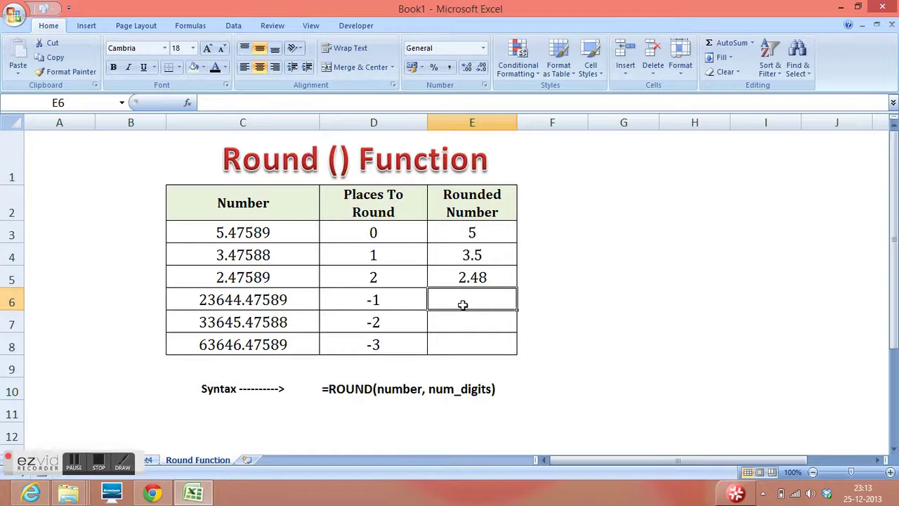
Enter the formula =ROUND(C6,-1) in cell E6 to round the fourth number to -1 places.
left_click(407, 325)
left_click(408, 345)
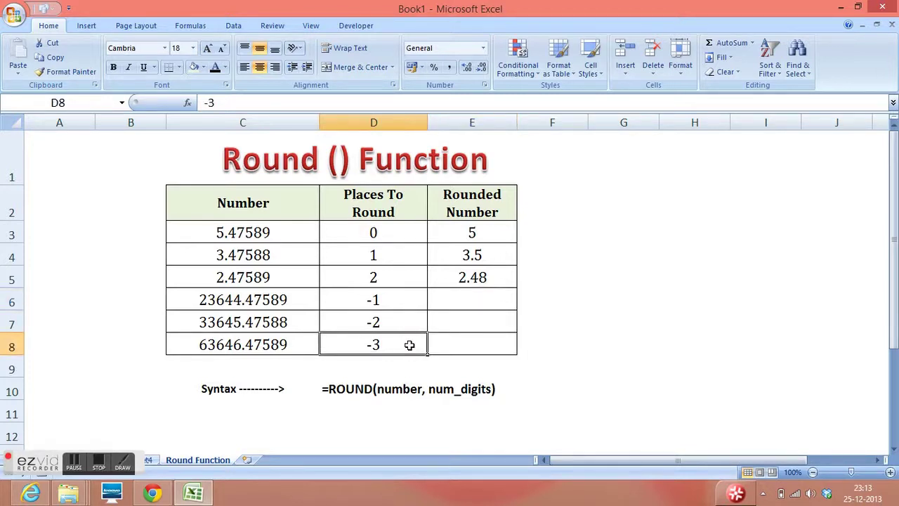
left_click(469, 295)
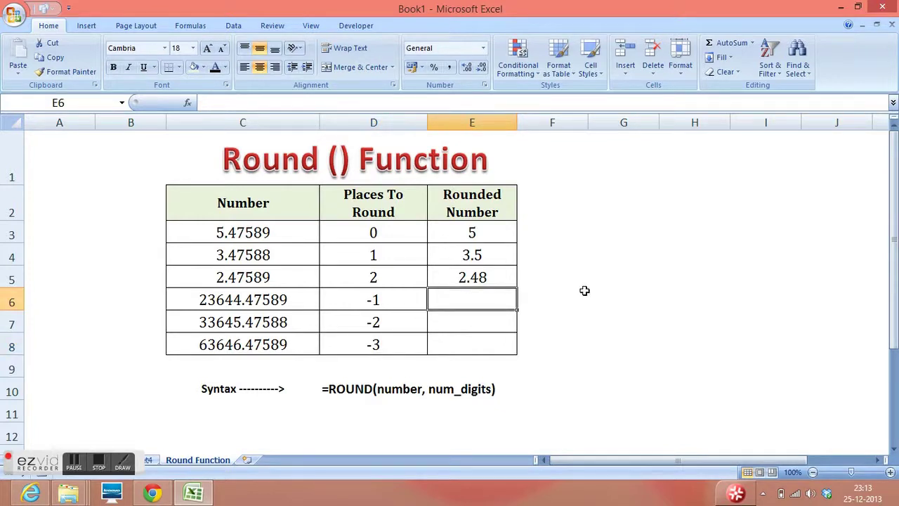
type("=r")
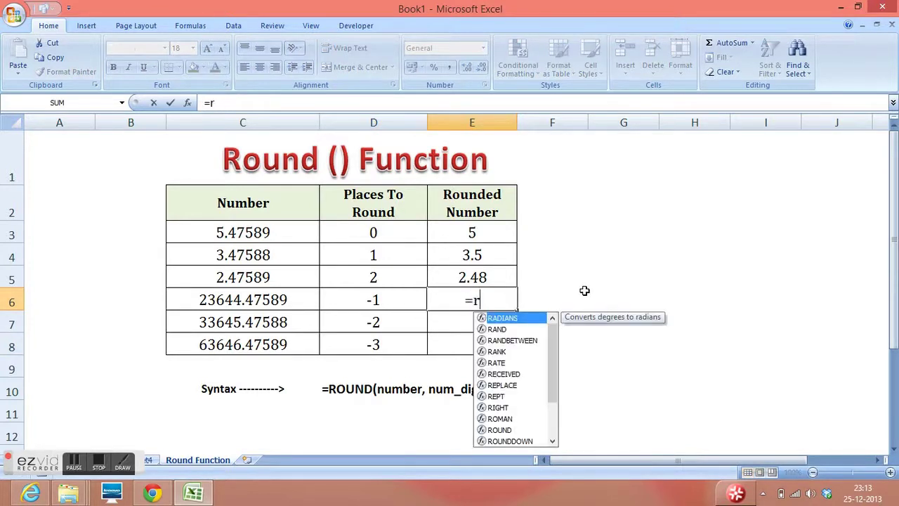
type("ound")
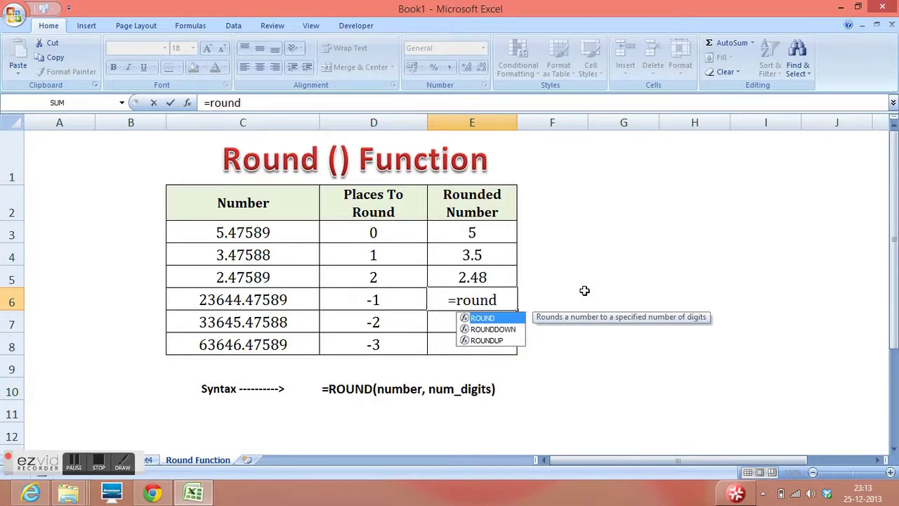
type("(")
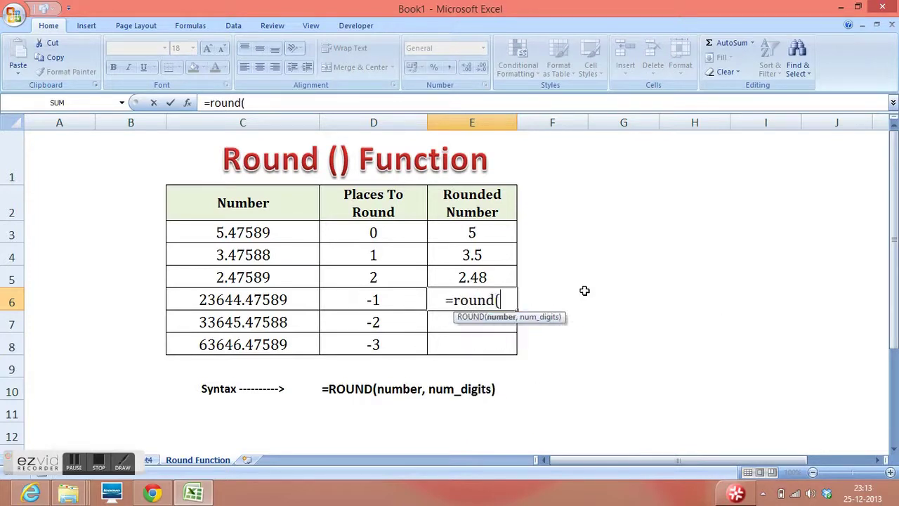
left_click(257, 300)
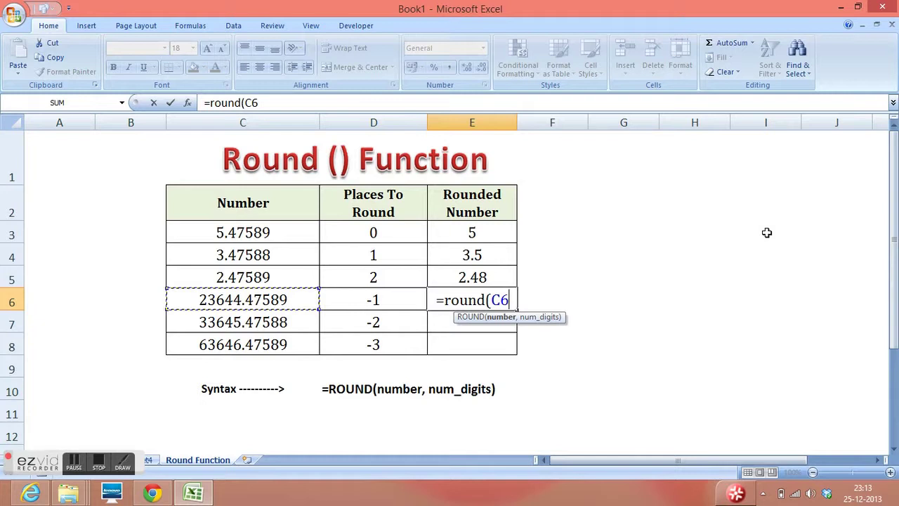
type(",-")
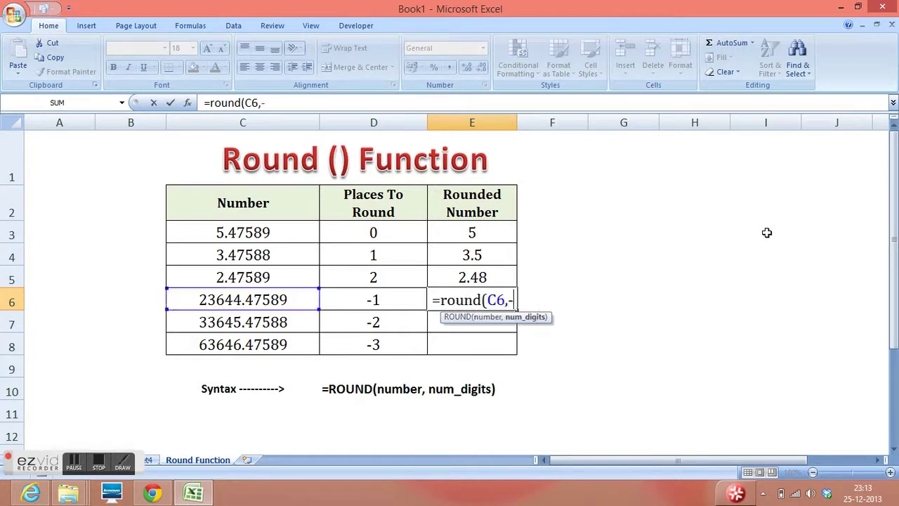
type("1)")
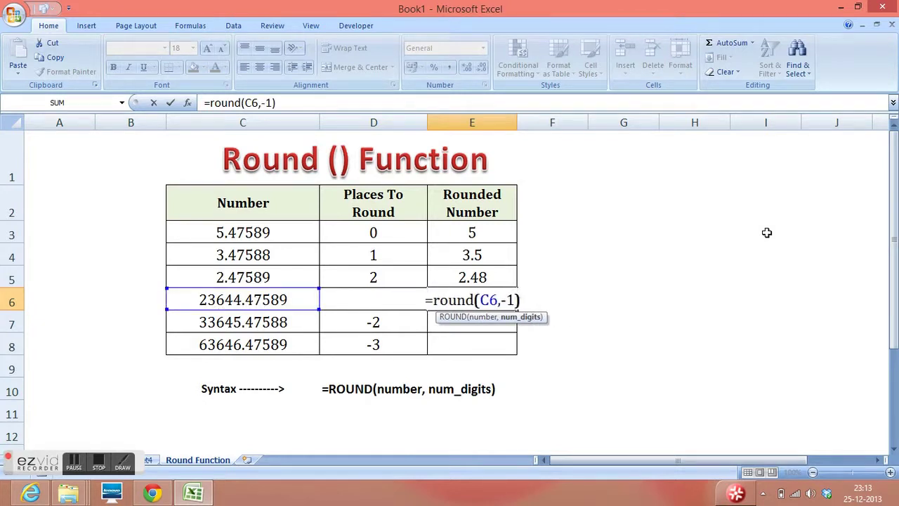
key("Return")
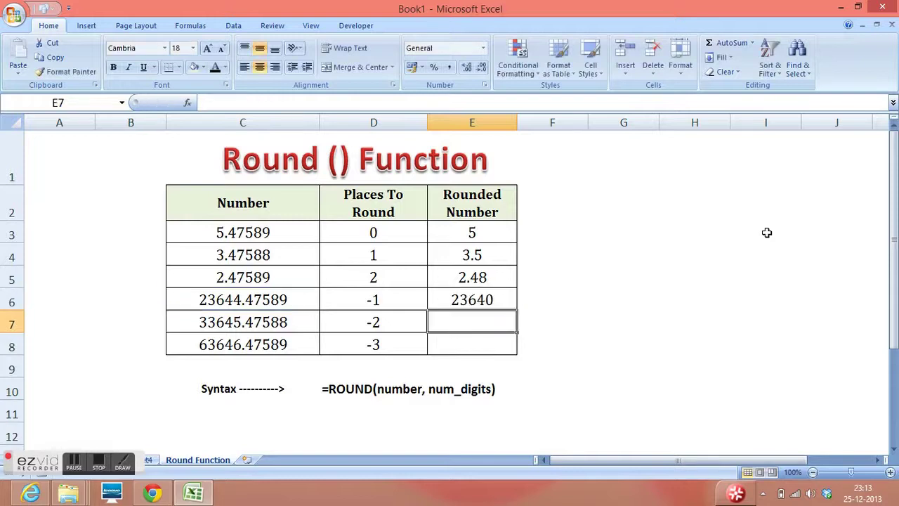
left_click(486, 299)
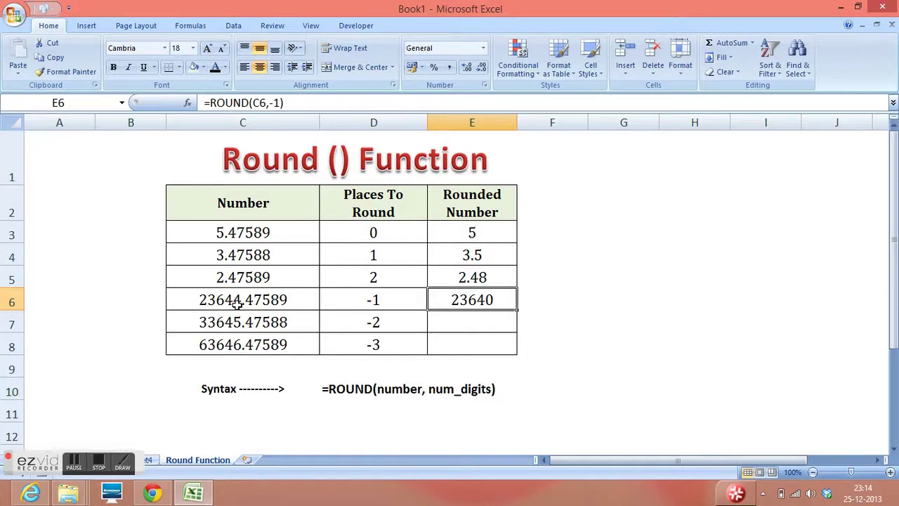
Enter the formula =ROUND(C7,D7) in cell E7, taking the number of places from the Places To Round column.
left_click(470, 319)
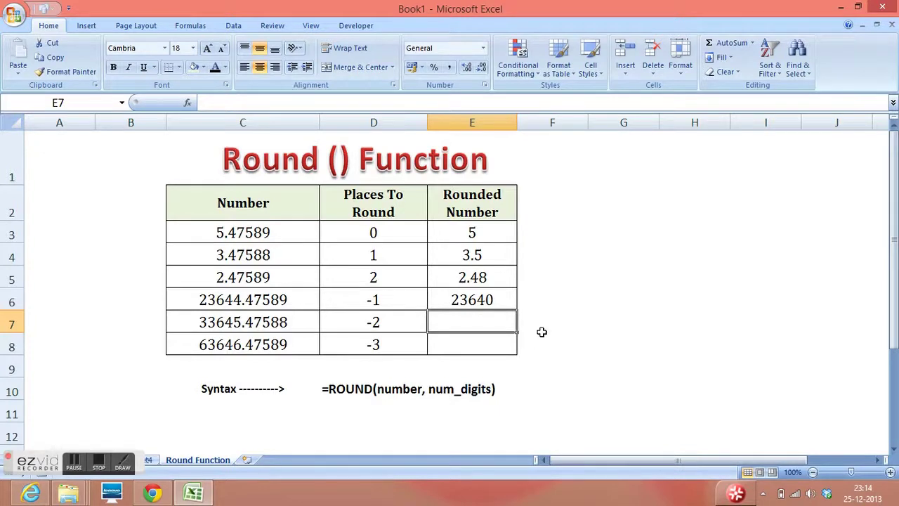
type("=round")
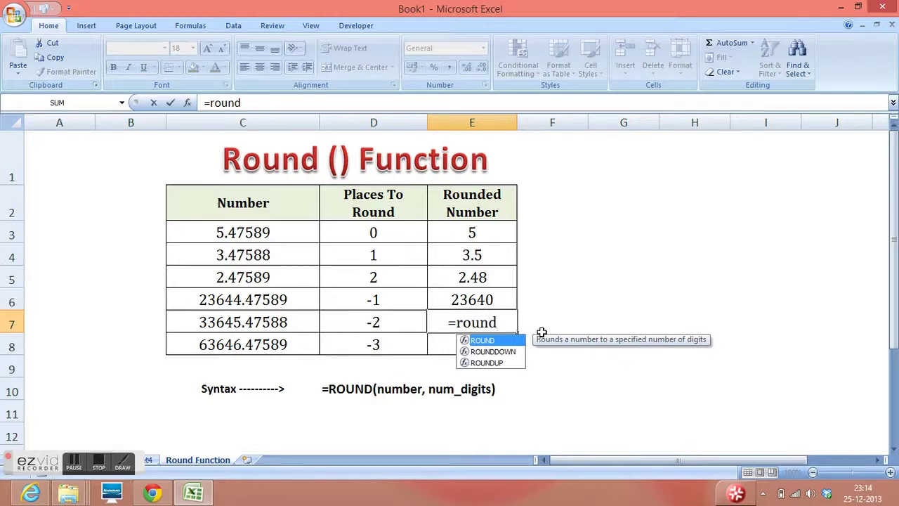
type("(")
left_click(289, 323)
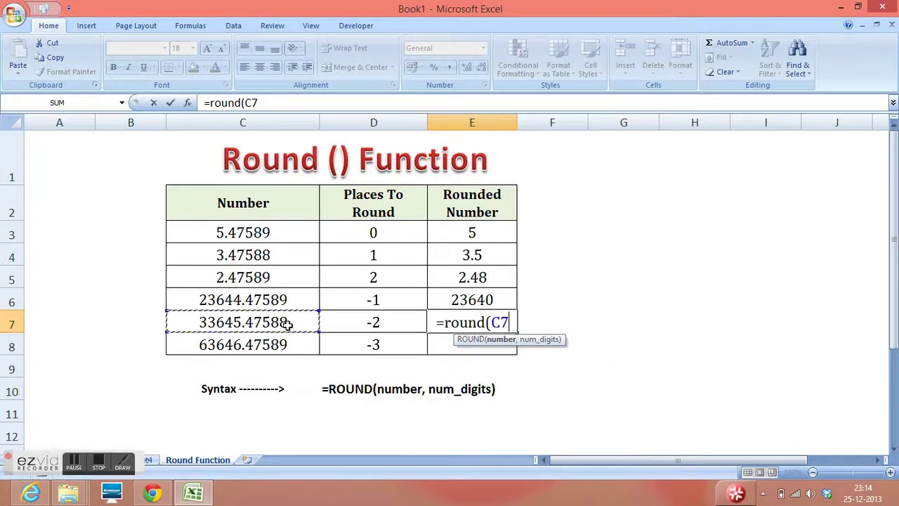
type(",")
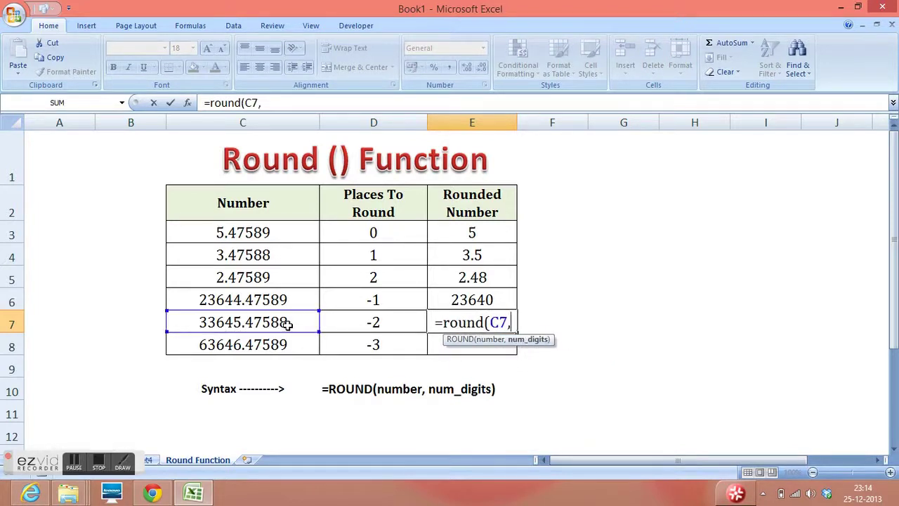
left_click(380, 321)
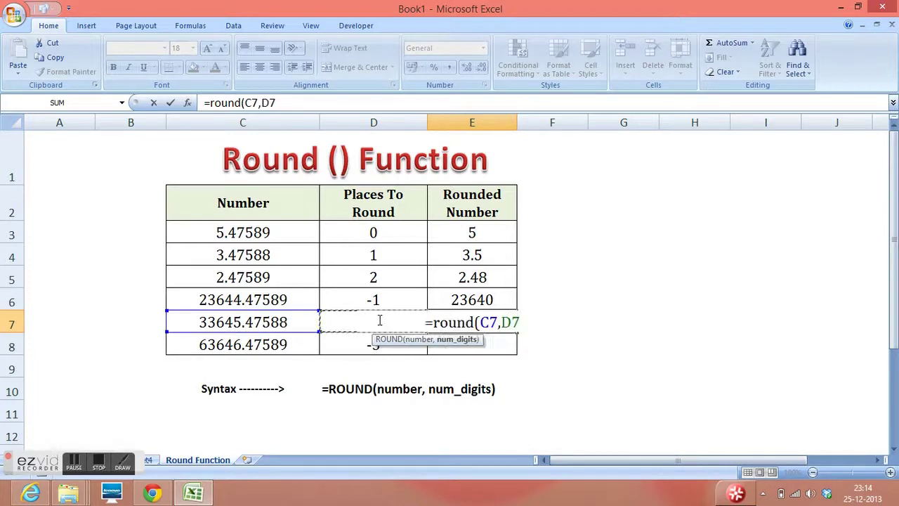
type(")")
key("Return")
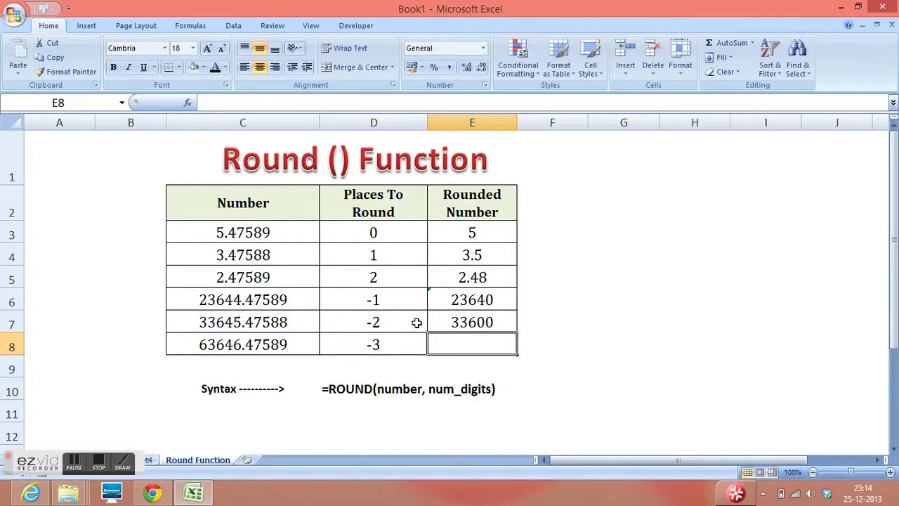
Enter the formula =ROUND(C8,D8) in cell E8 to round the last number by its listed places.
type("=")
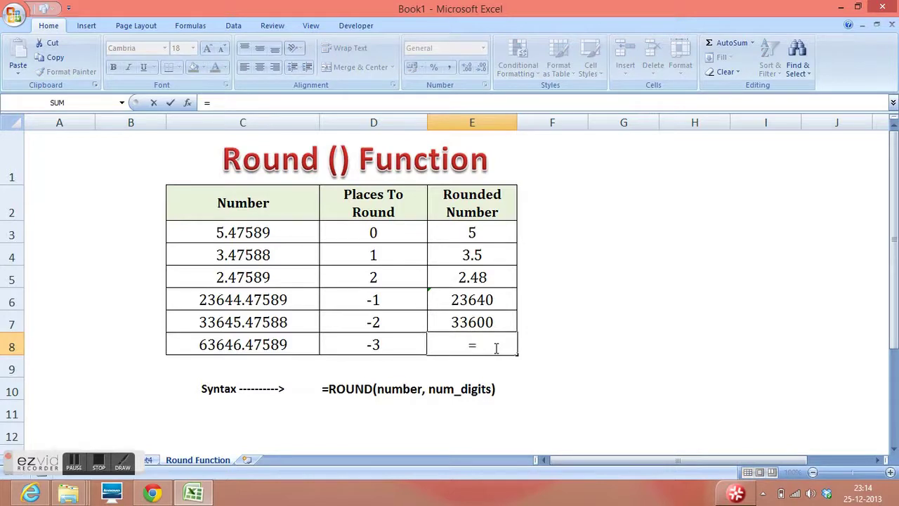
type("round(")
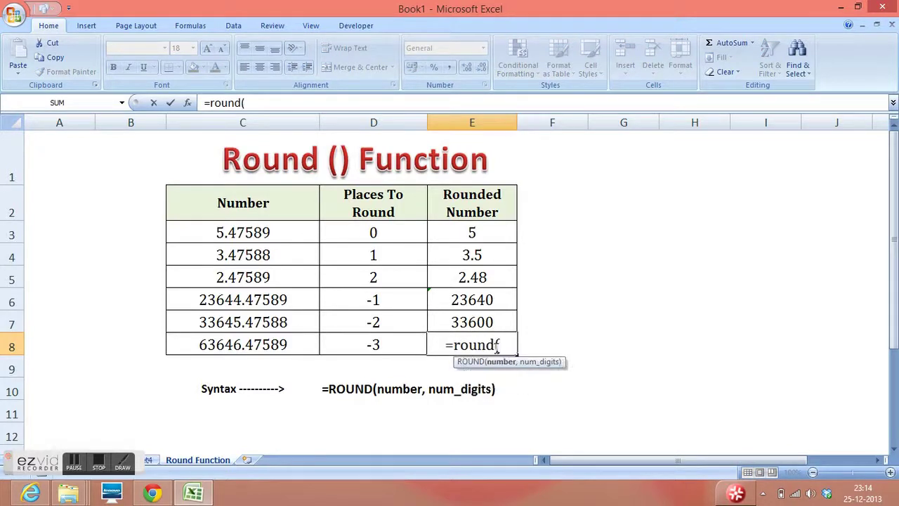
left_click(257, 342)
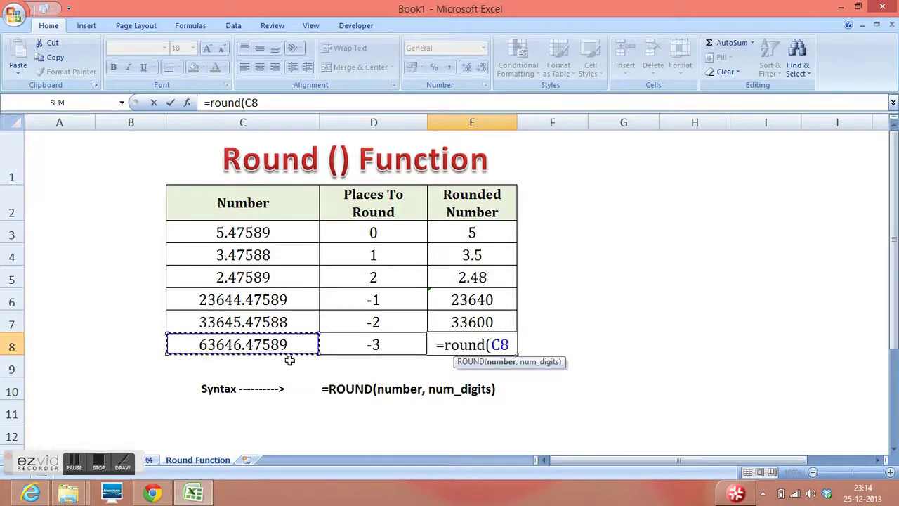
type(",")
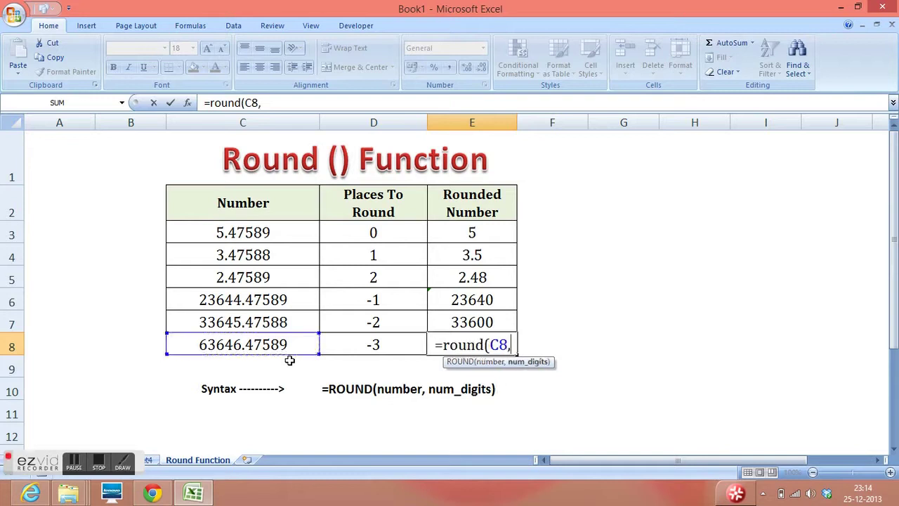
left_click(365, 345)
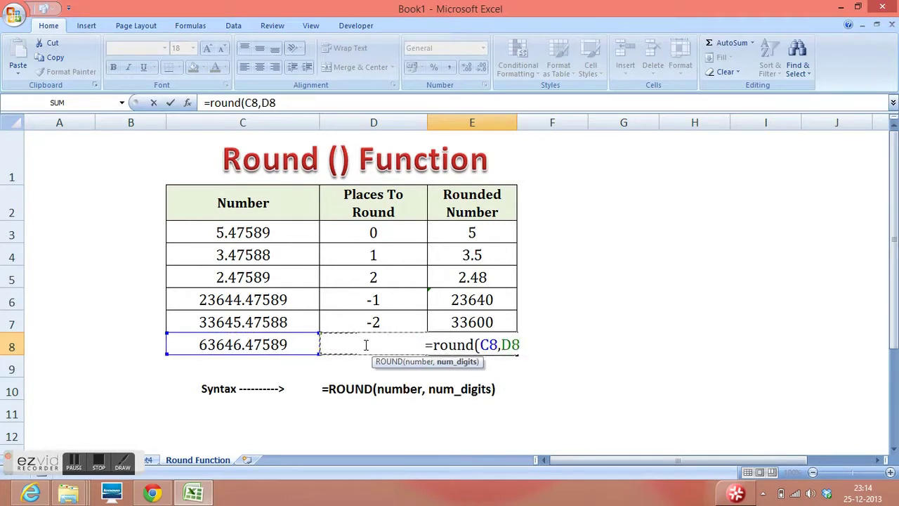
type(")")
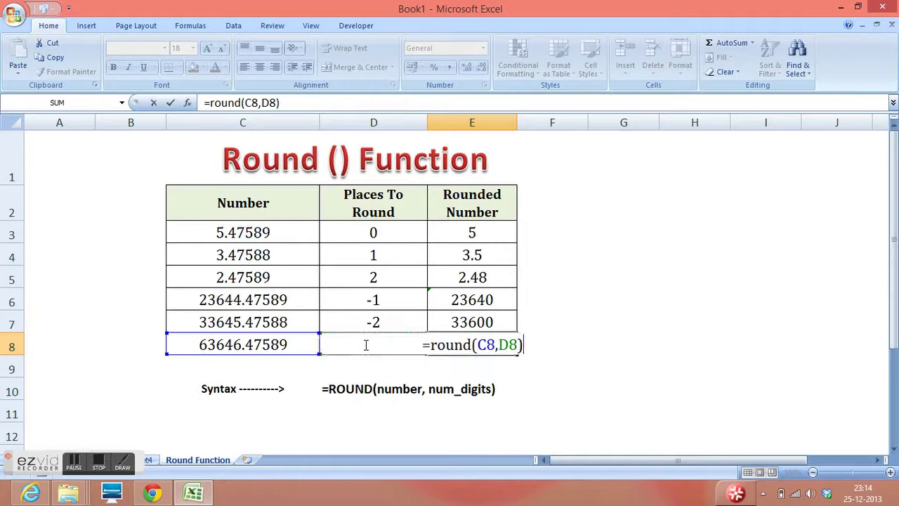
key("Return")
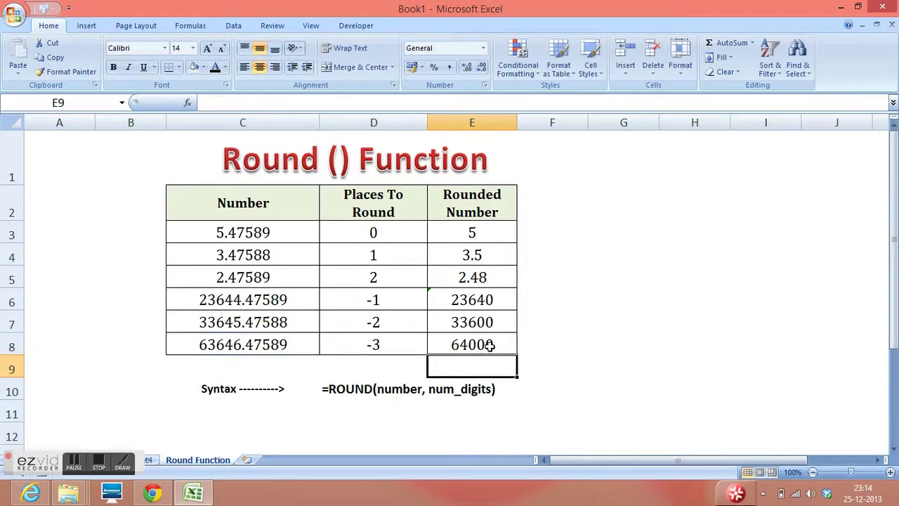
left_click(490, 345)
left_click(582, 328)
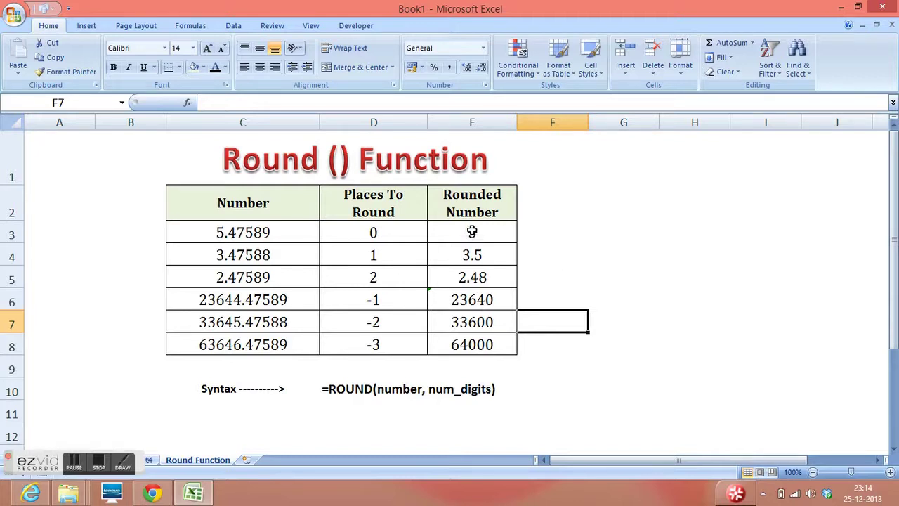
left_click_drag(472, 232, 481, 344)
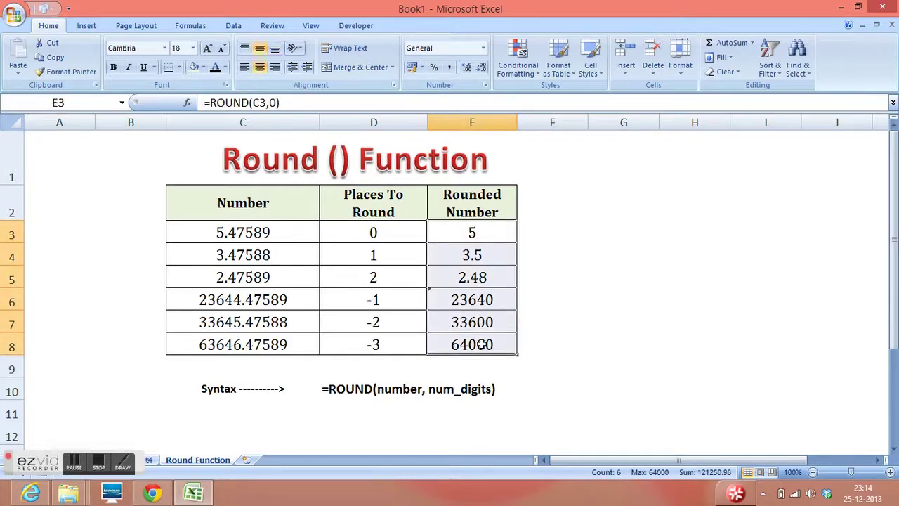
left_click(557, 342)
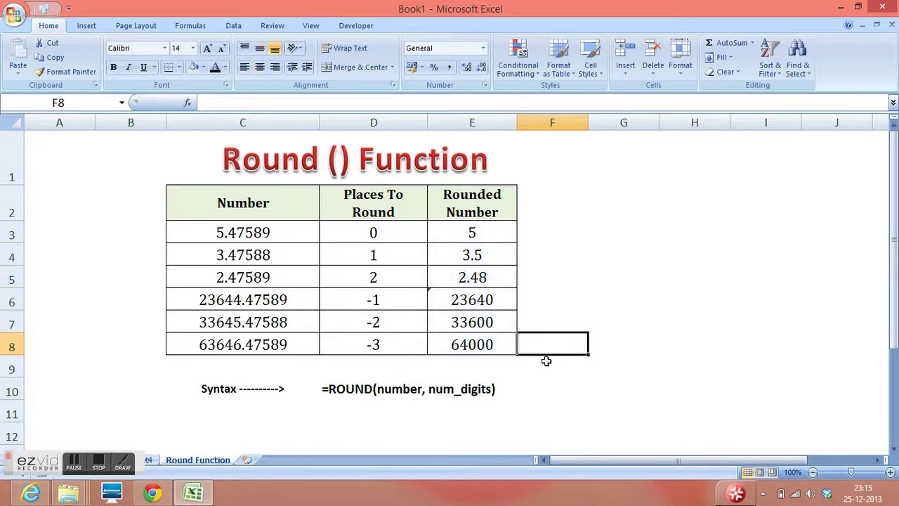